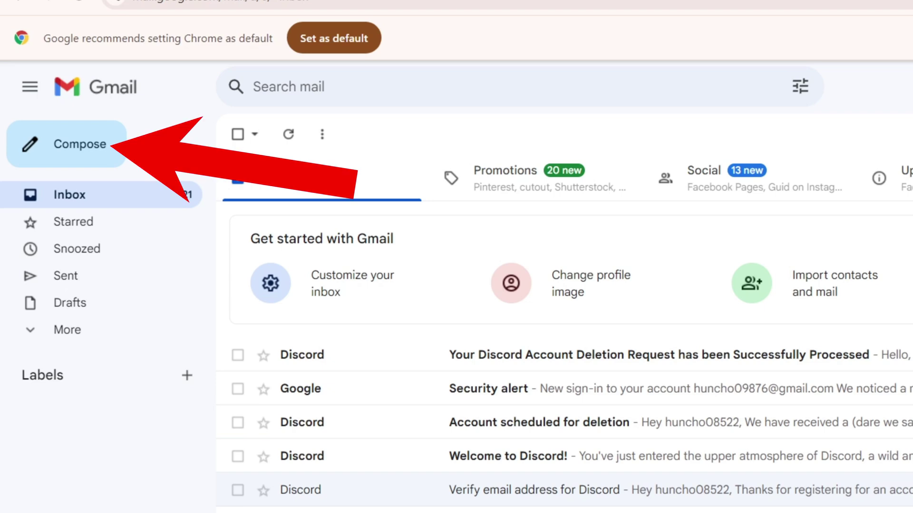
- Compose a new message with your own Gmail address as the recipient
click(107, 157)
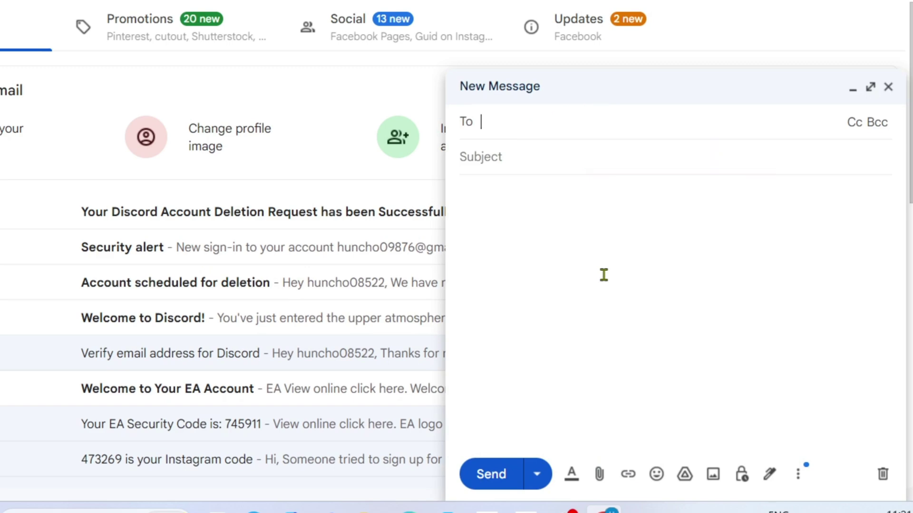
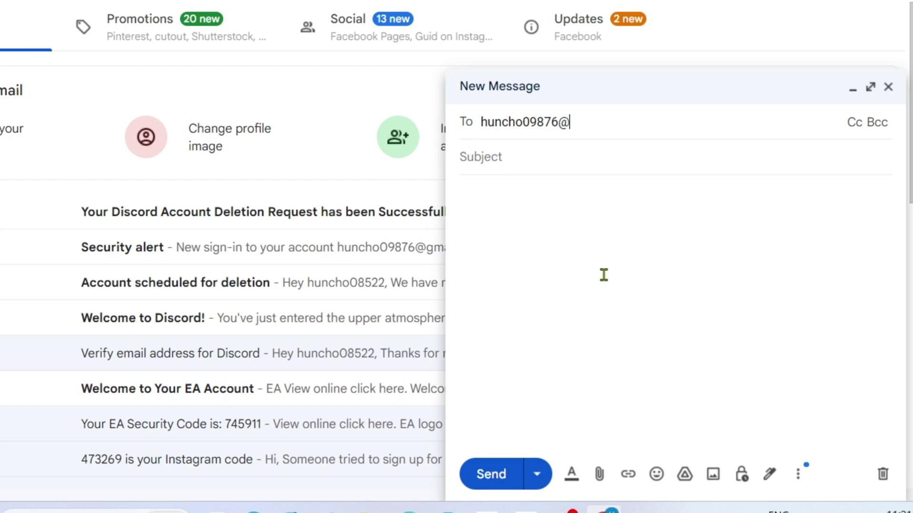
click(592, 178)
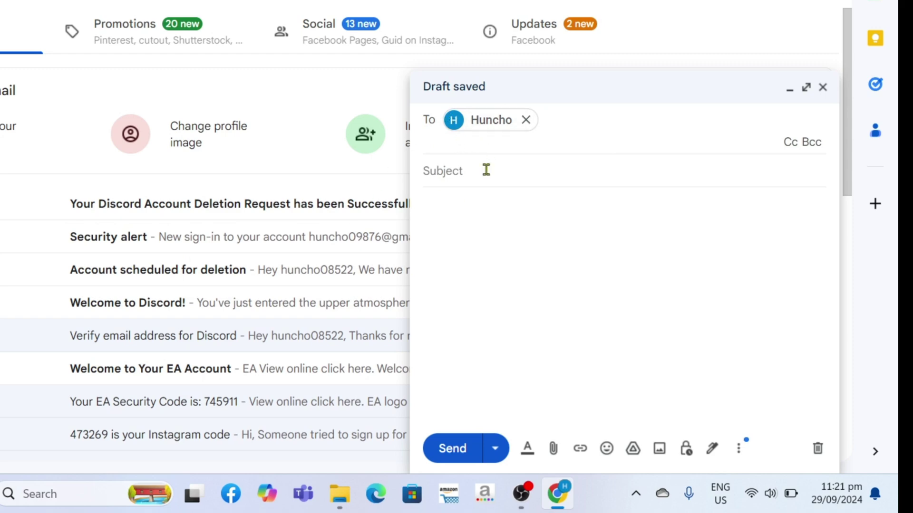
click(456, 207)
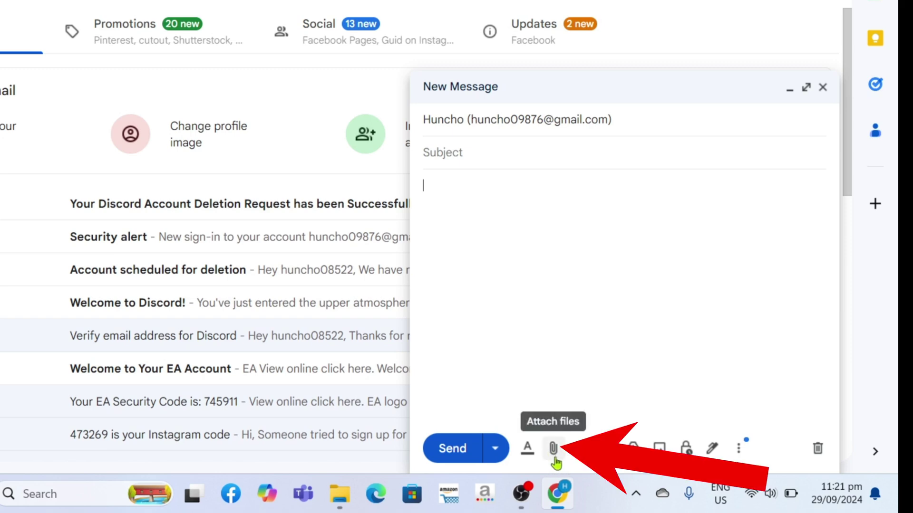
- Bring up the attachment file picker at the Documents folder
click(553, 448)
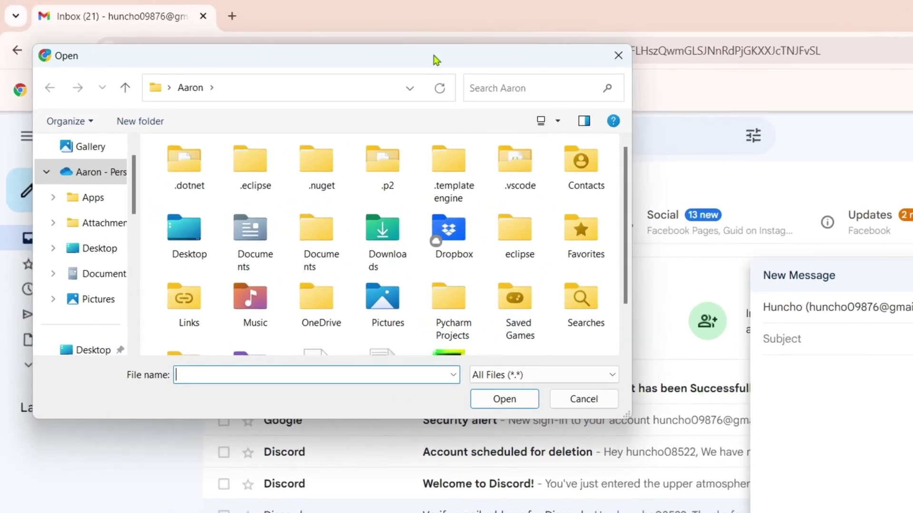
drag(435, 60, 475, 69)
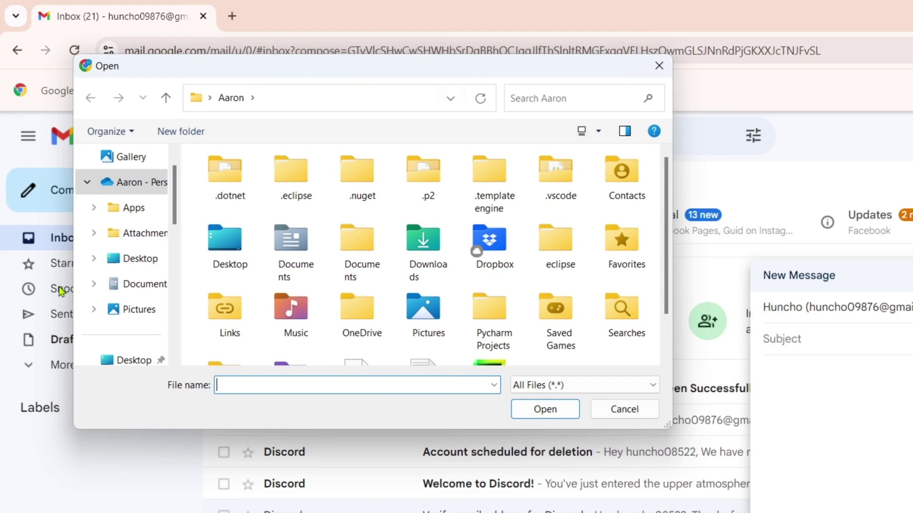
click(143, 284)
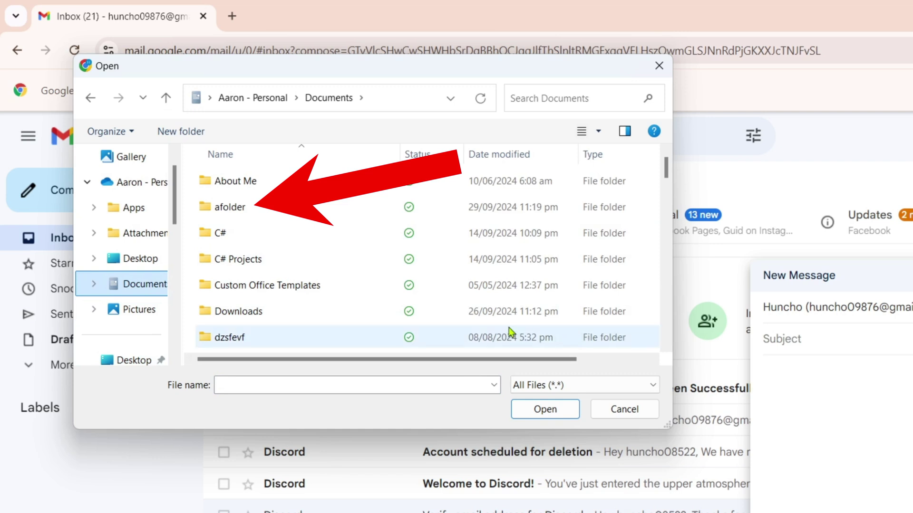
- Look inside afolder, then return to Documents without choosing a file
click(284, 216)
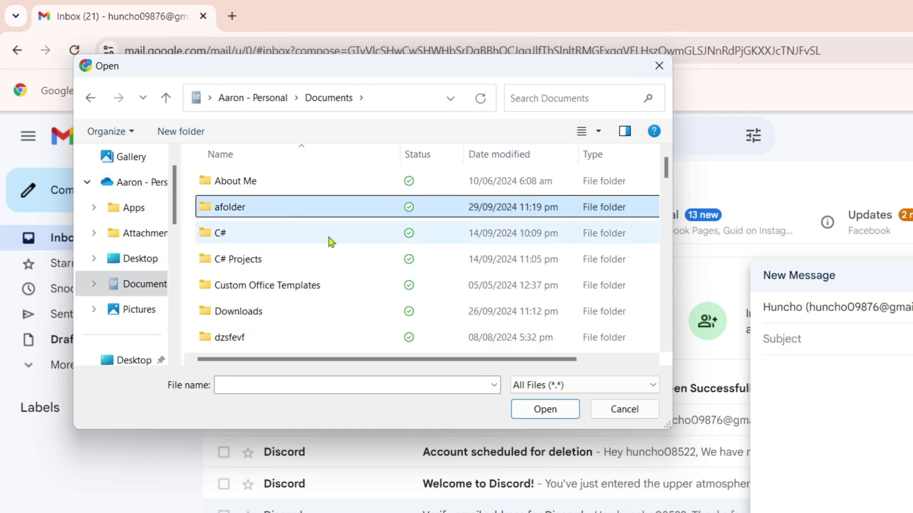
click(539, 417)
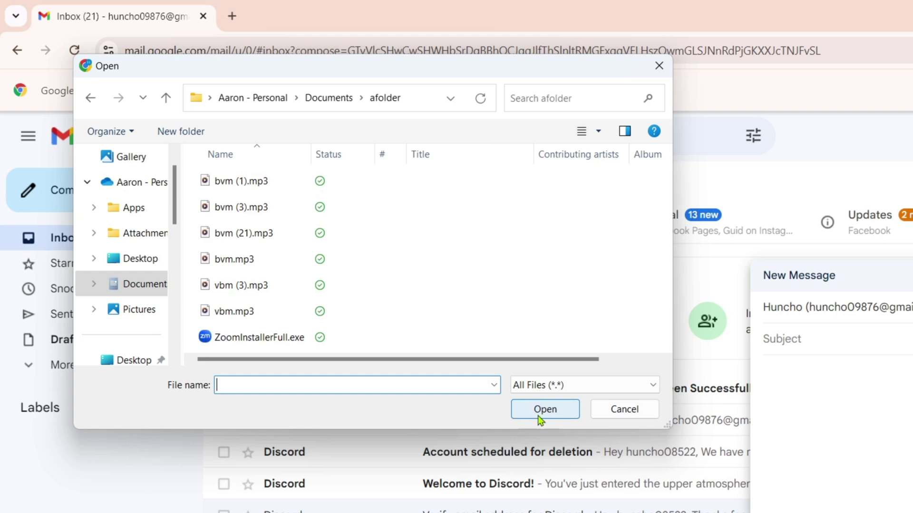
click(90, 98)
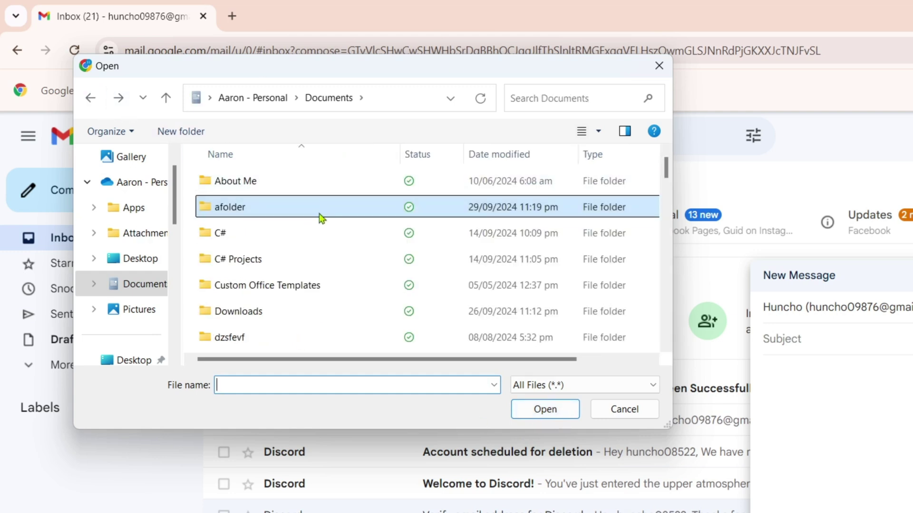
click(516, 419)
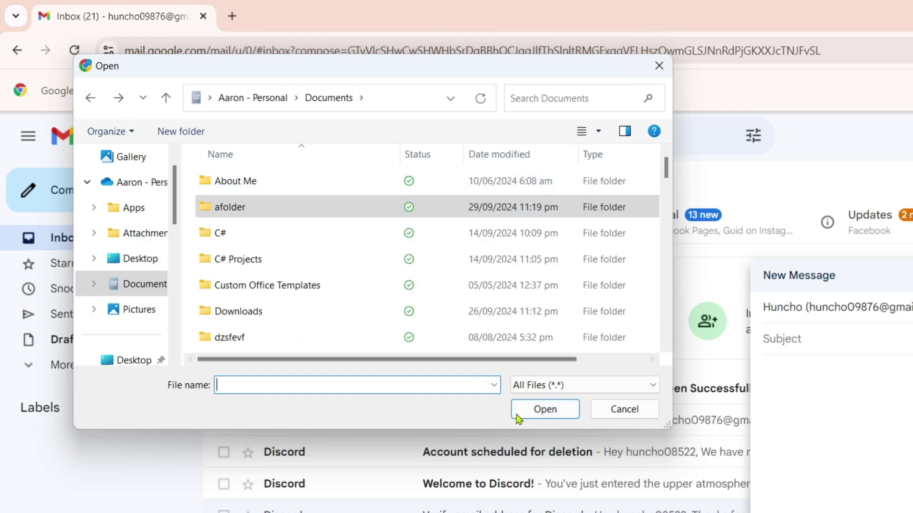
click(541, 413)
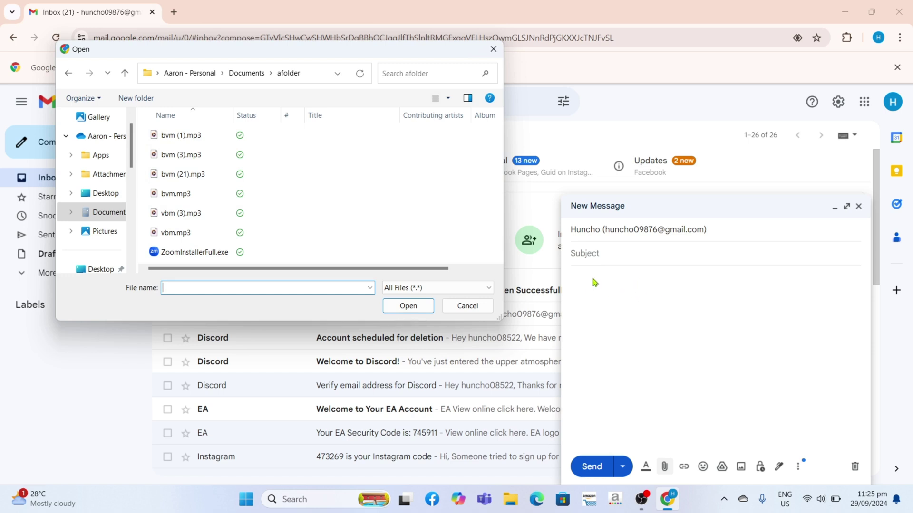
click(68, 73)
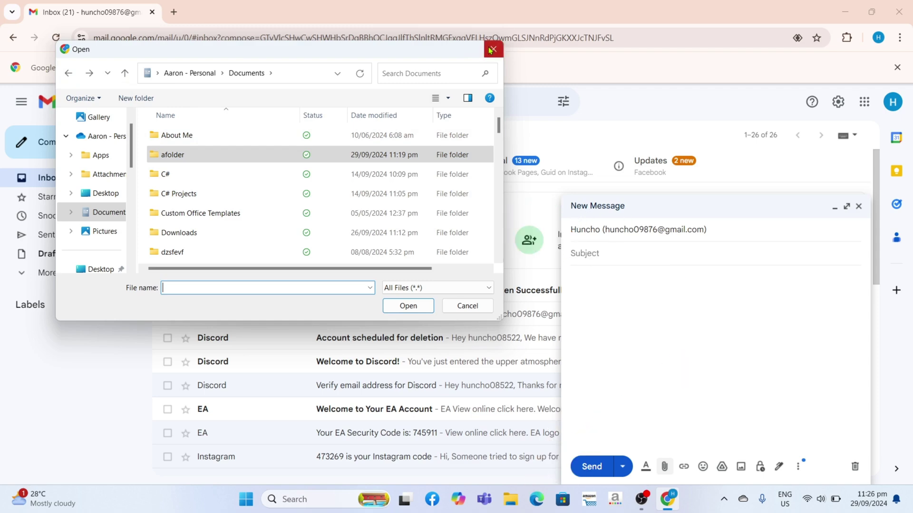
- Leave the picker and locate afolder in Documents in File Explorer
key(Escape)
key(super+e)
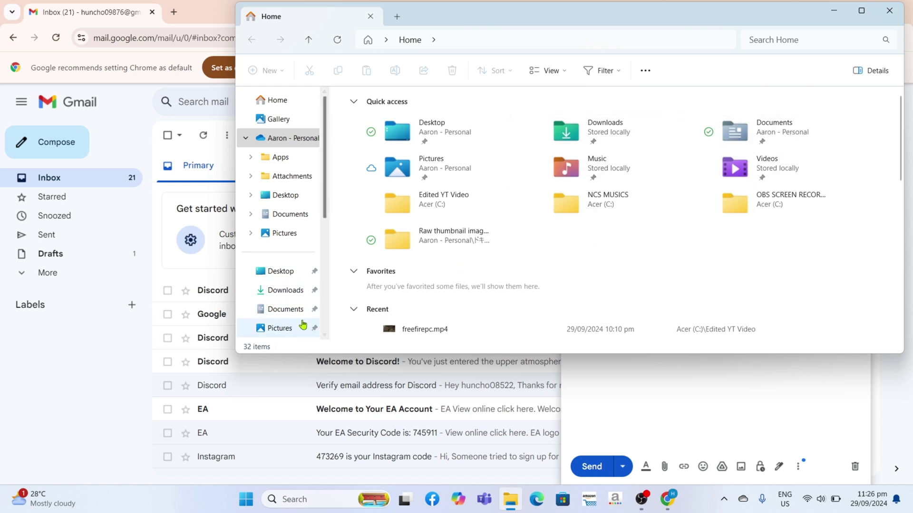
click(284, 311)
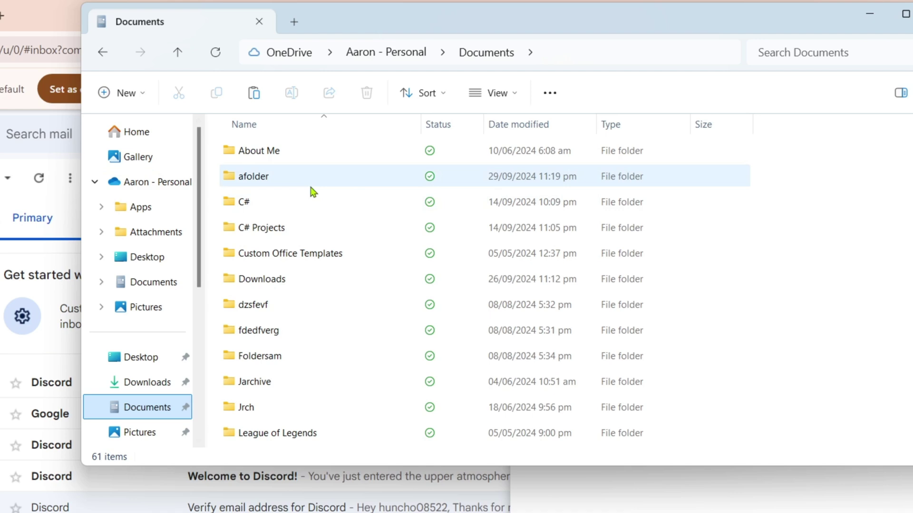
click(283, 184)
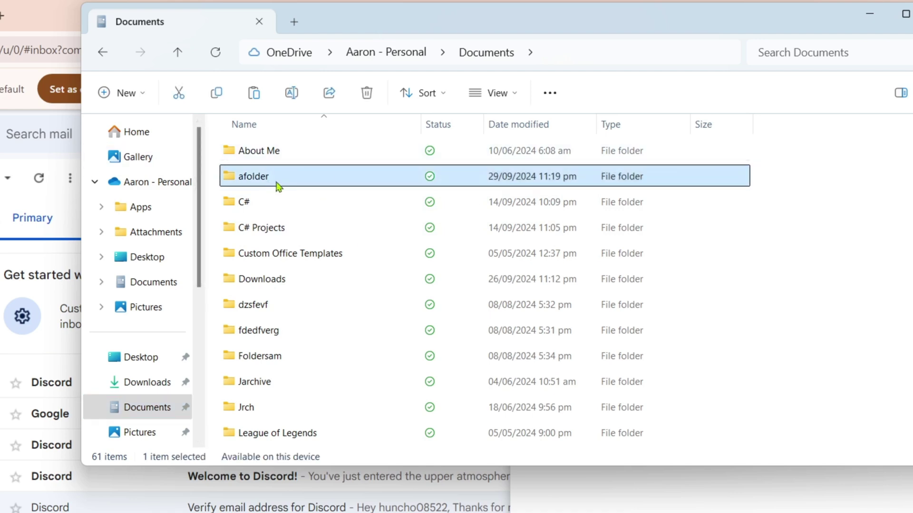
- Compress afolder into a ZIP file named afolder.zip
right_click(293, 183)
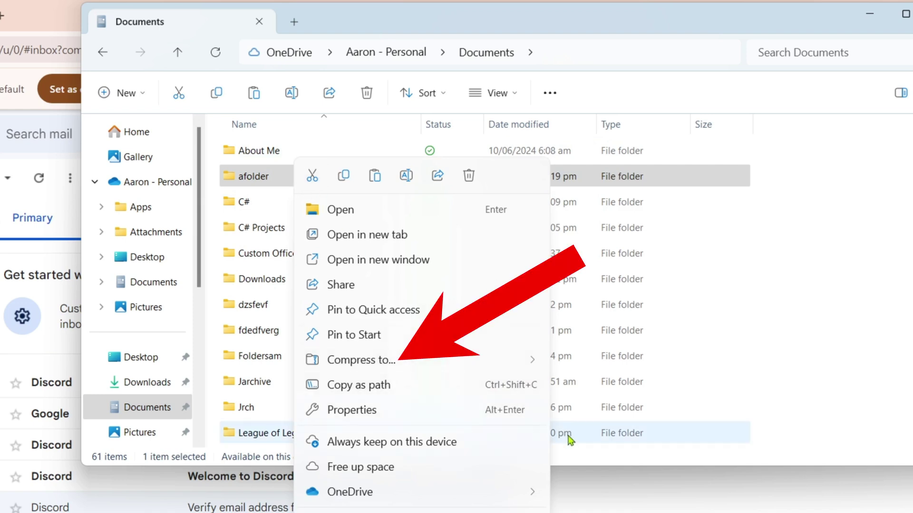
mouse_move(362, 360)
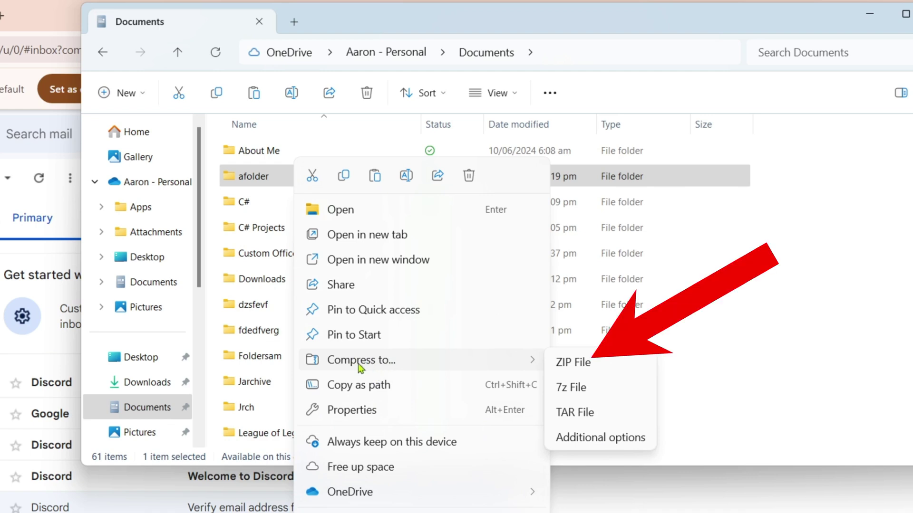
click(566, 373)
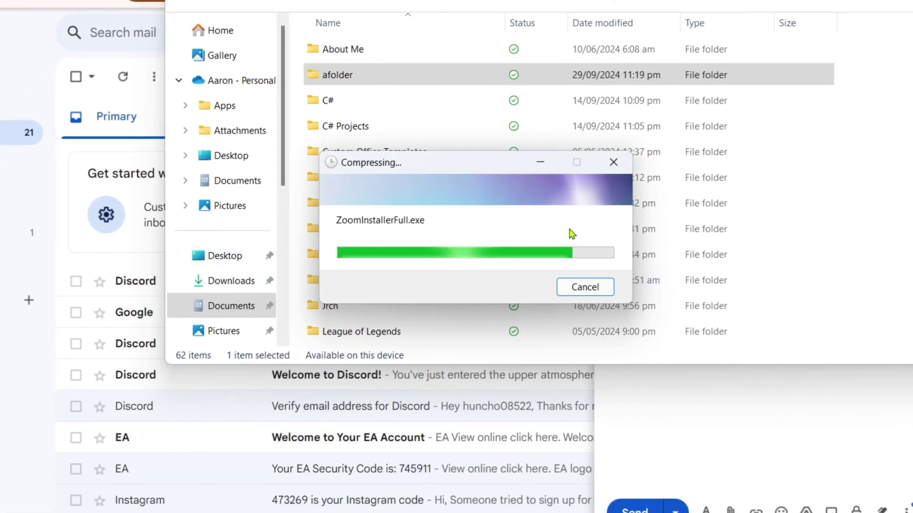
key(Return)
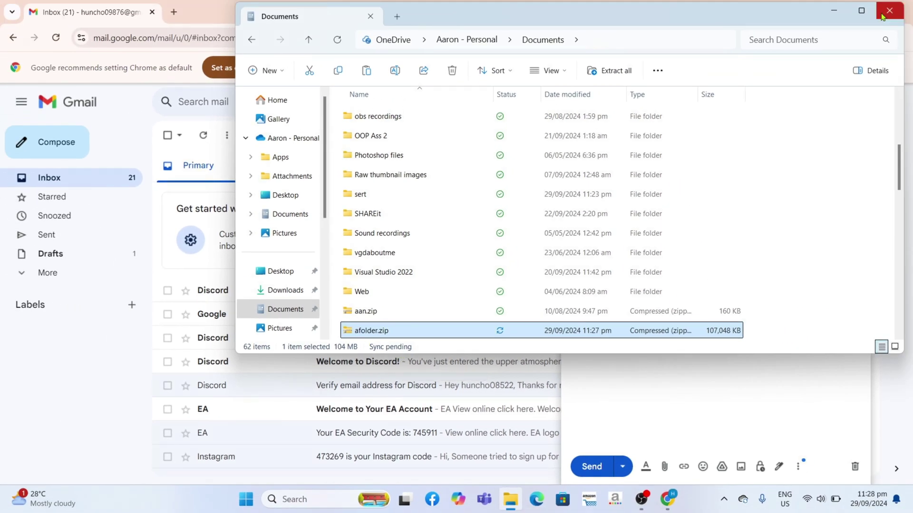
- Attach afolder.zip from Documents to the draft message
click(882, 15)
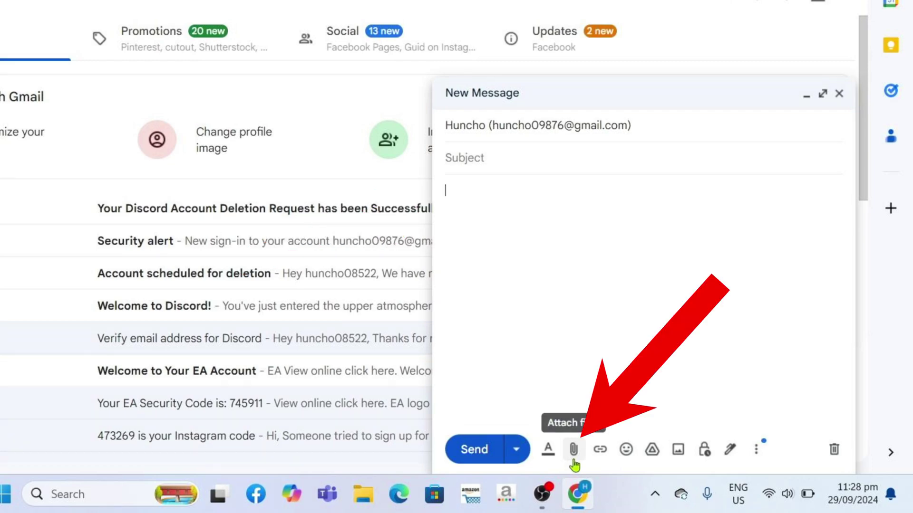
click(573, 460)
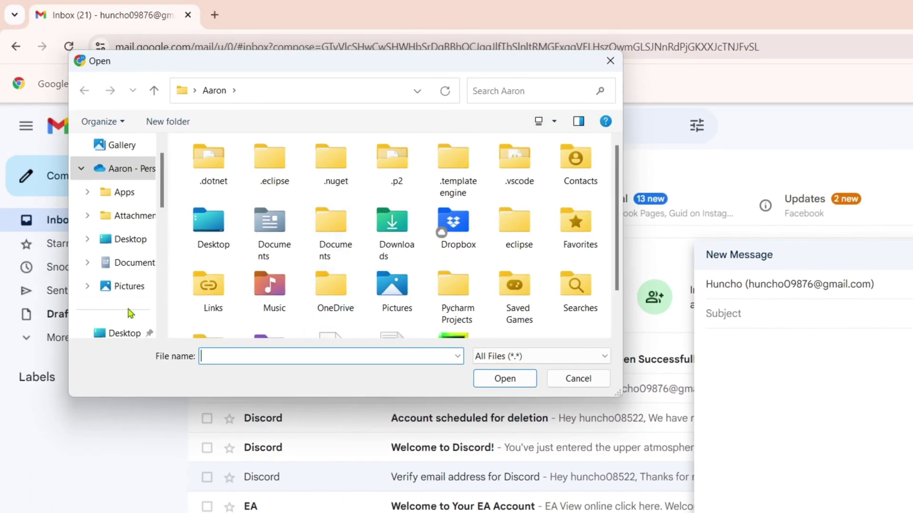
click(134, 270)
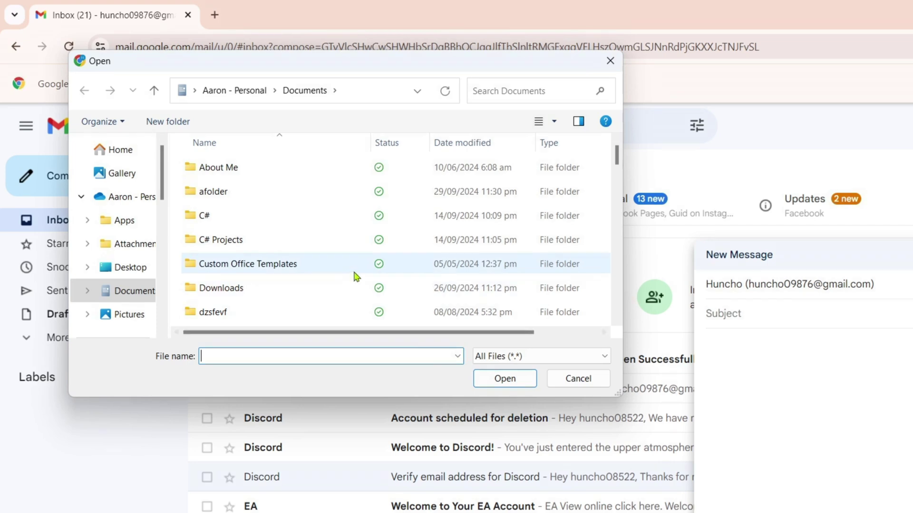
scroll(355, 277, down, 3)
scroll(354, 276, down, 2)
scroll(355, 276, down, 1)
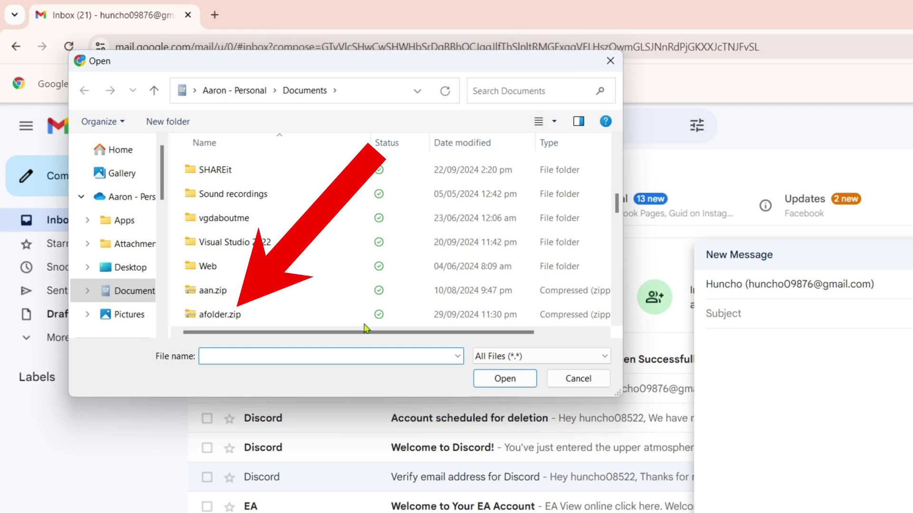
click(260, 320)
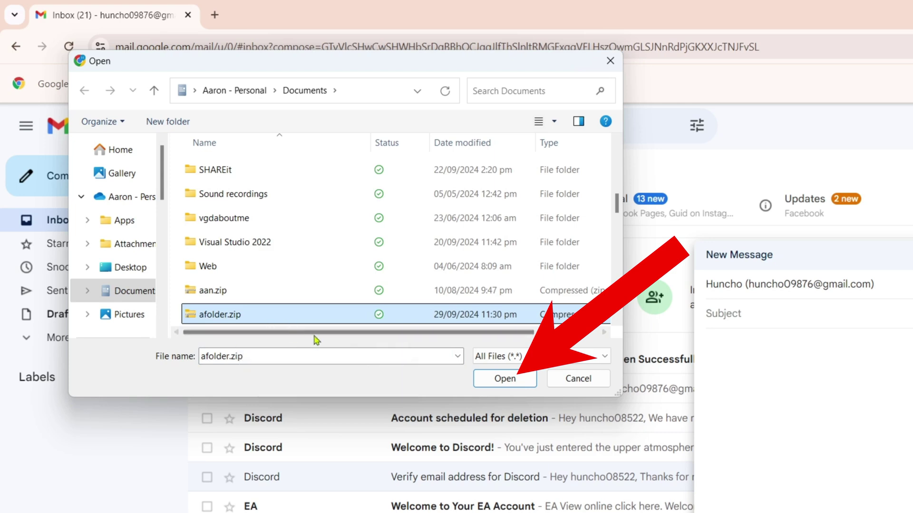
click(505, 379)
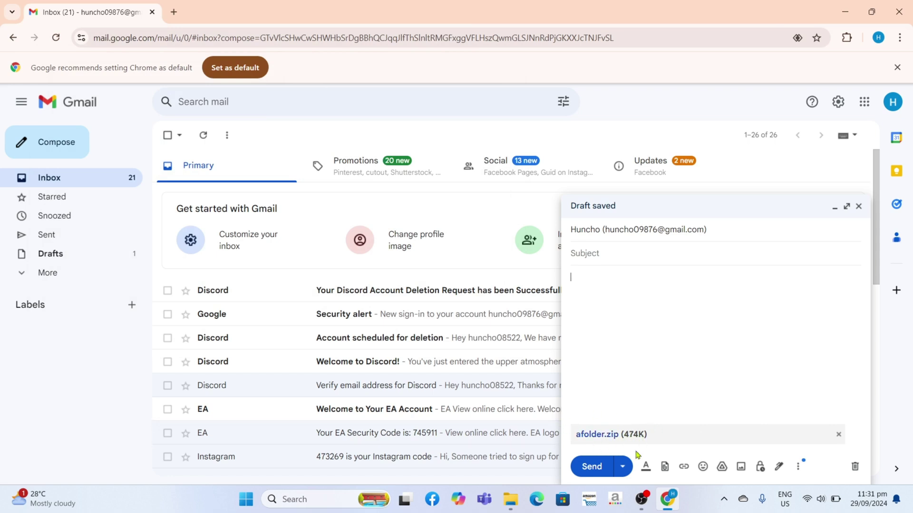
- Send the message without a subject or body text
click(598, 472)
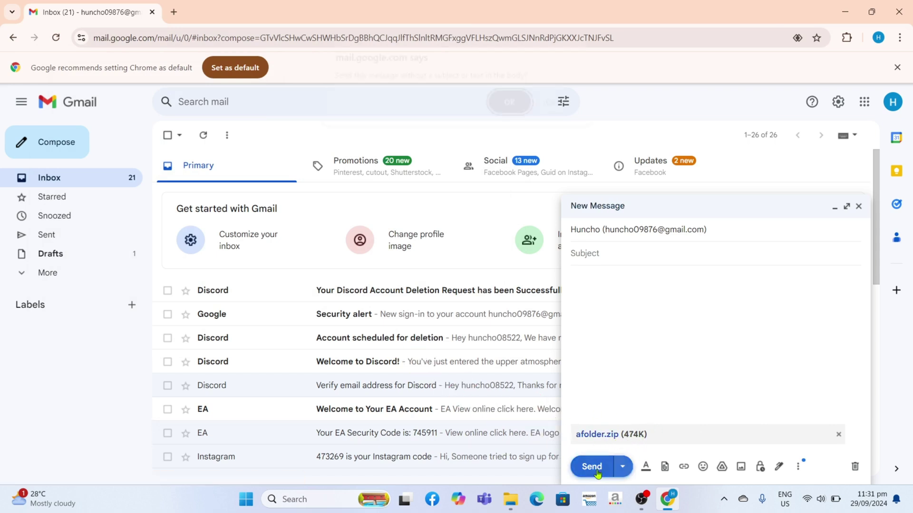
click(509, 113)
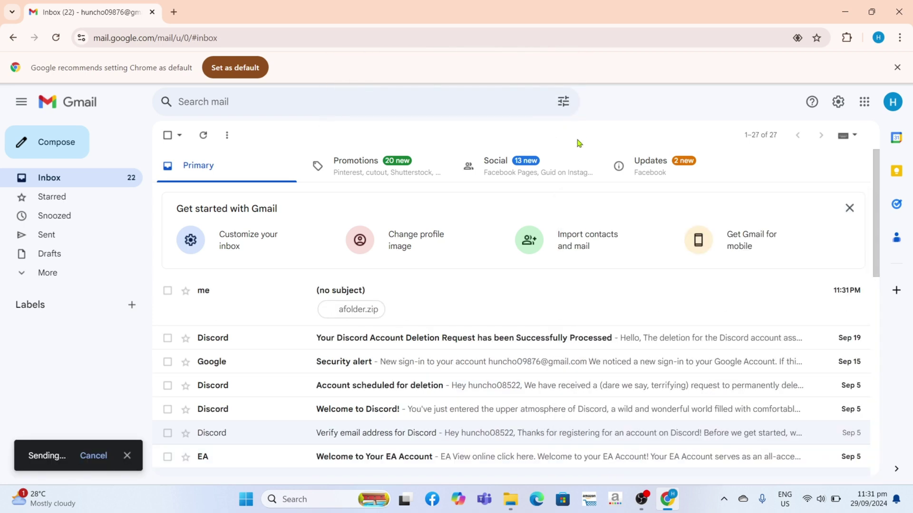
mouse_move(499, 300)
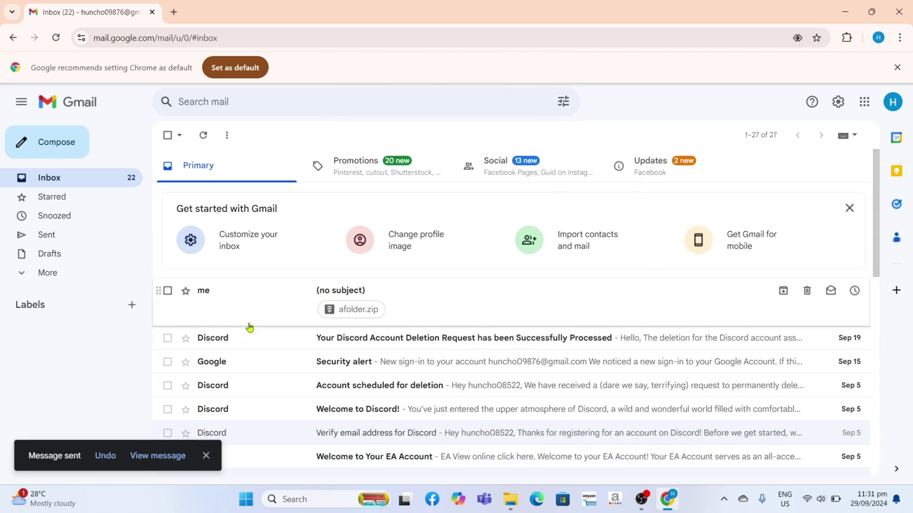
- View the received email carrying afolder.zip, then return to the inbox
click(397, 309)
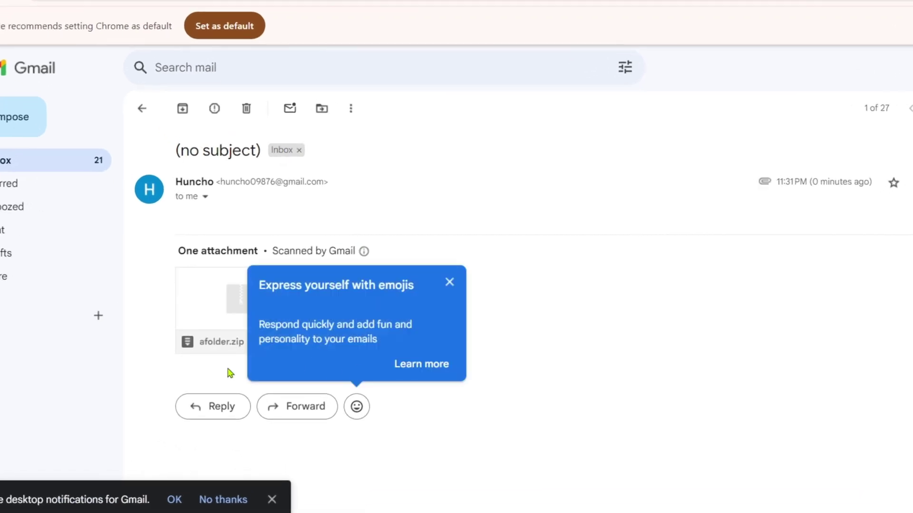
click(449, 284)
mouse_move(211, 310)
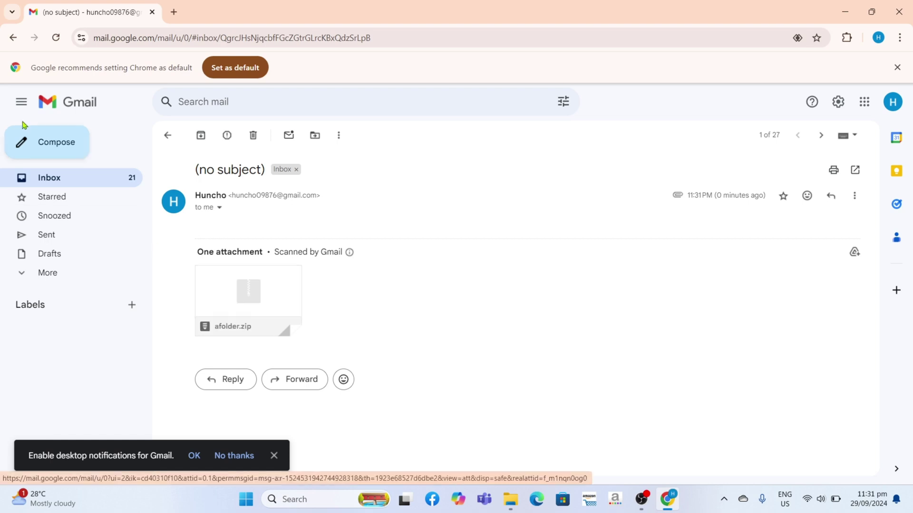
click(12, 37)
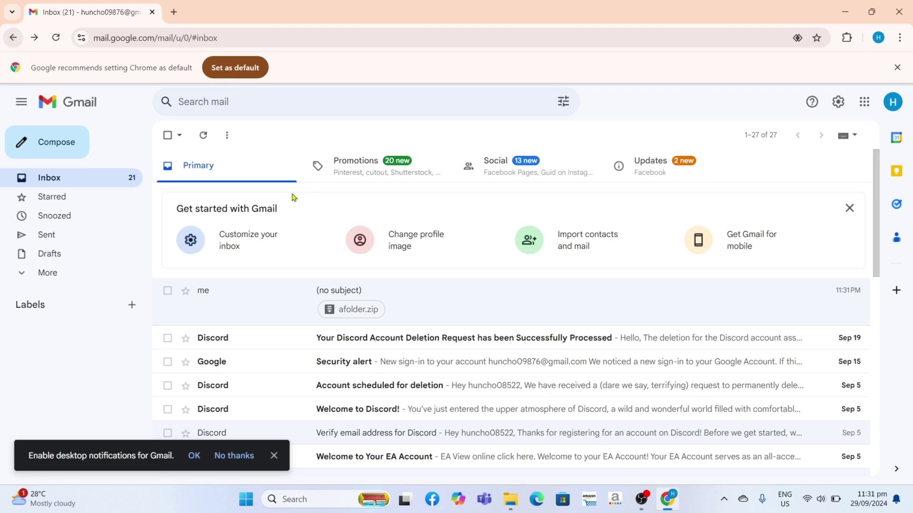